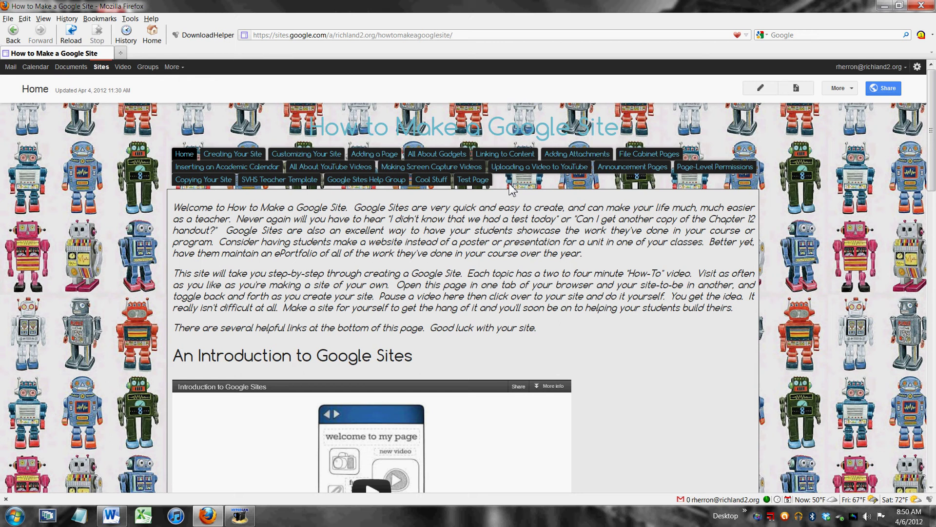
Step: Turn on page-level permissions from Manage site > Sharing and Permissions
left_click(838, 91)
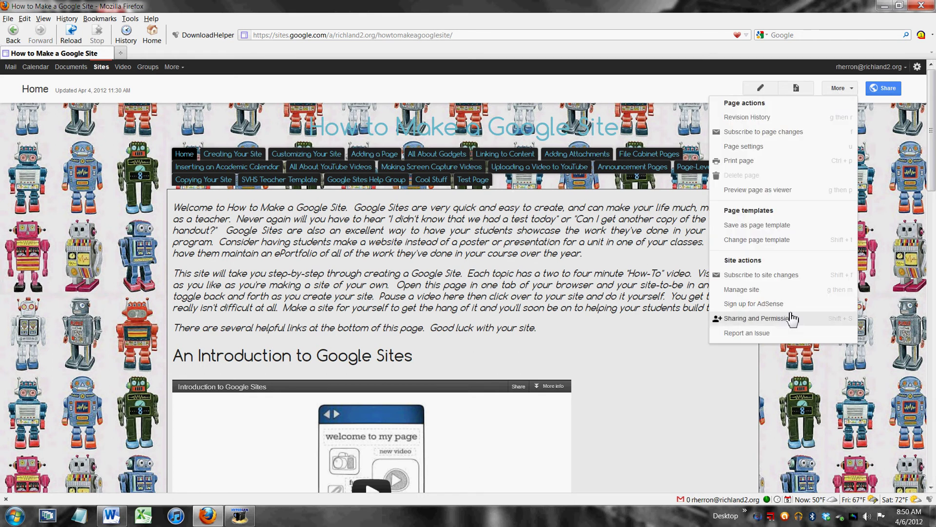
left_click(768, 290)
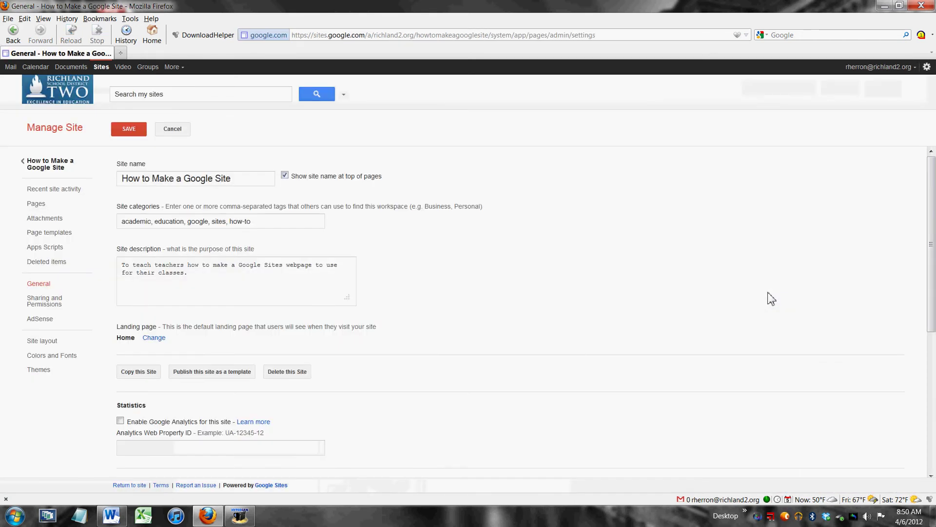
left_click(49, 303)
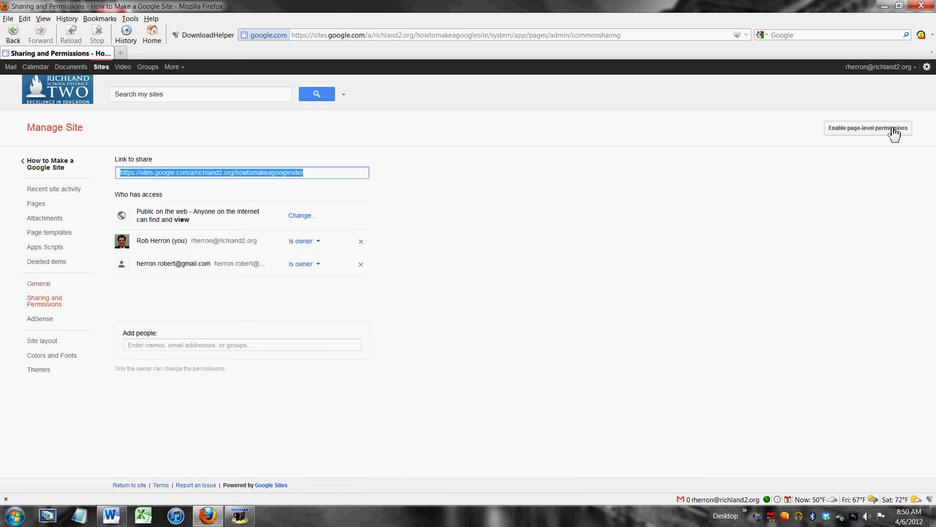
left_click(894, 129)
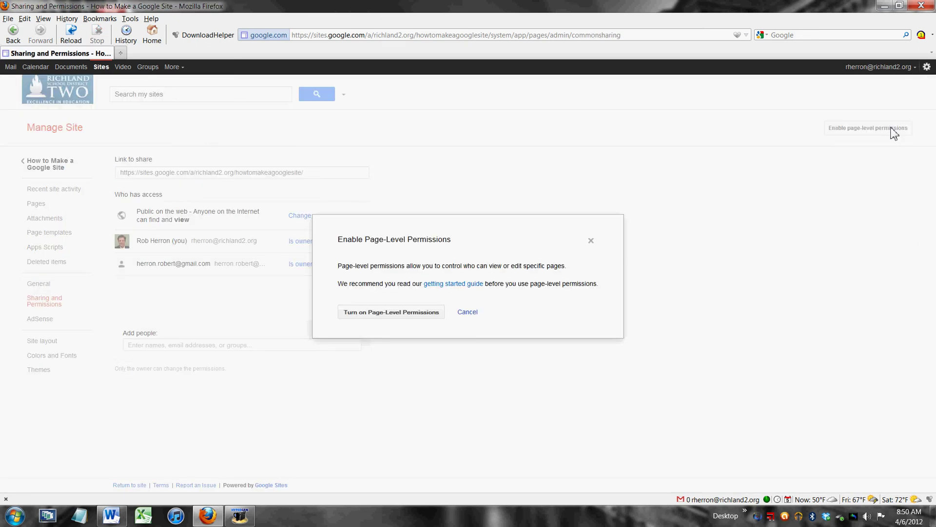
left_click(382, 314)
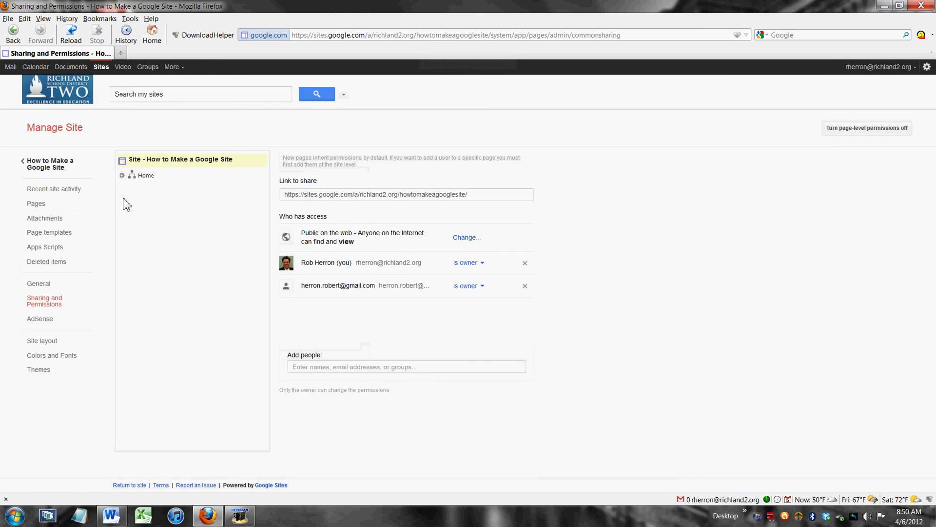
Step: Set Test Page, under Home in the page tree, to Private visibility and save it
left_click(123, 176)
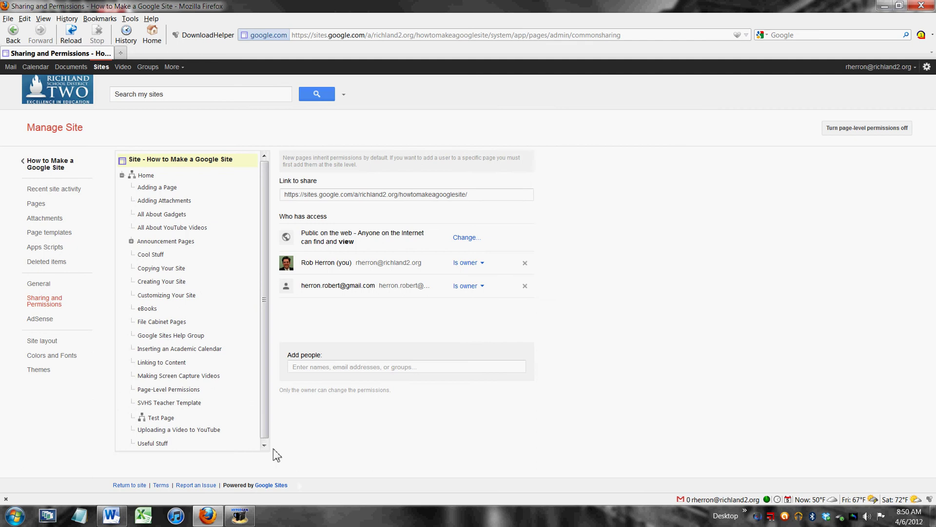
left_click(159, 417)
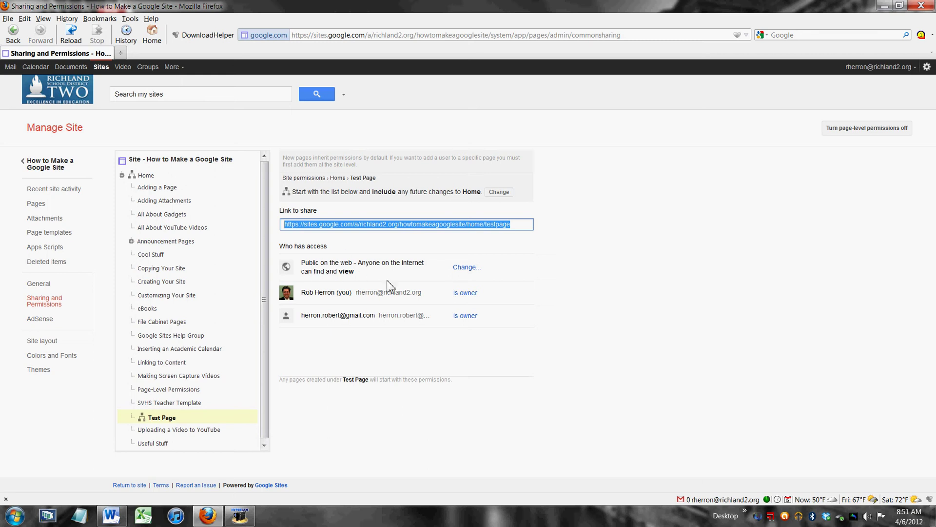
left_click(465, 269)
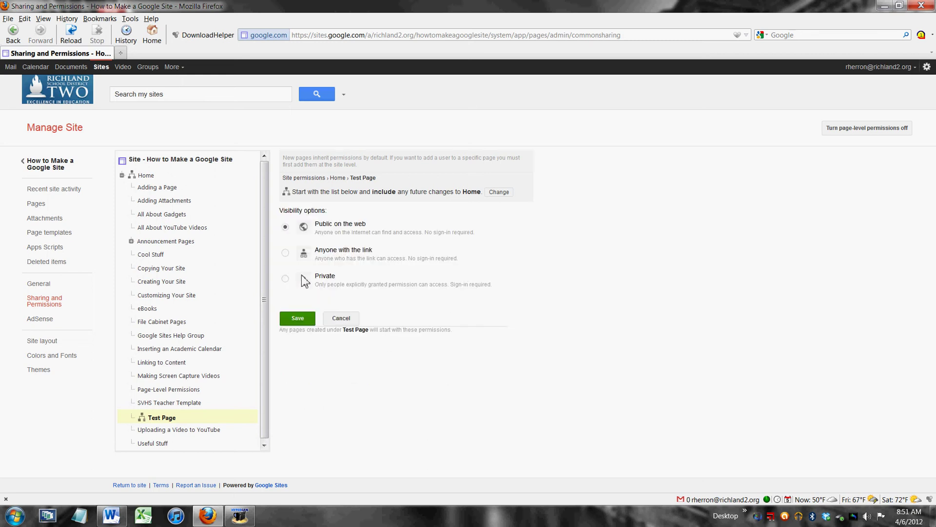
left_click(286, 278)
left_click(298, 319)
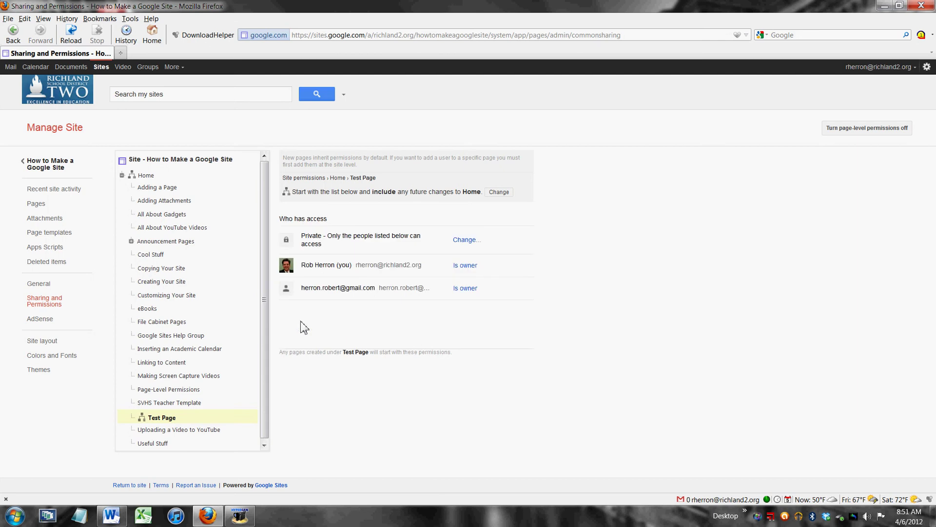
Step: Return to the site and sign out of the Google account
left_click(55, 166)
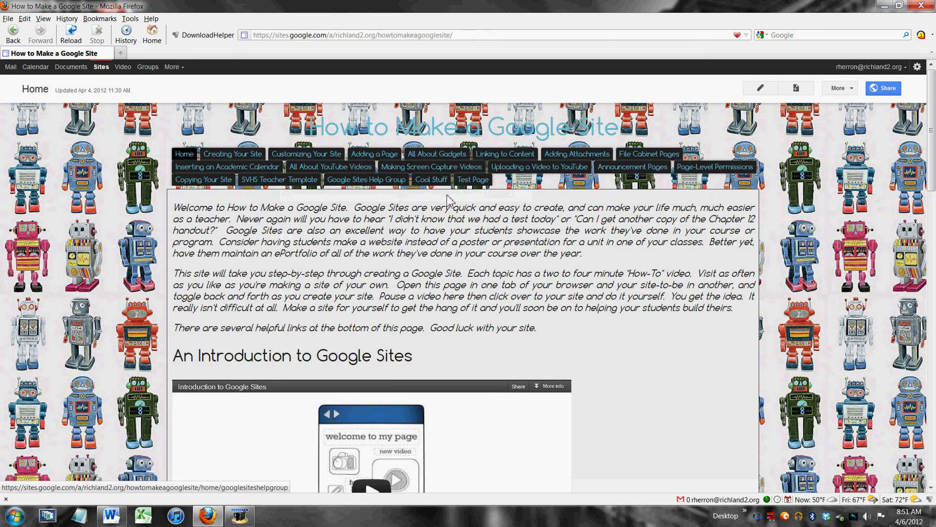
left_click(878, 68)
left_click(907, 187)
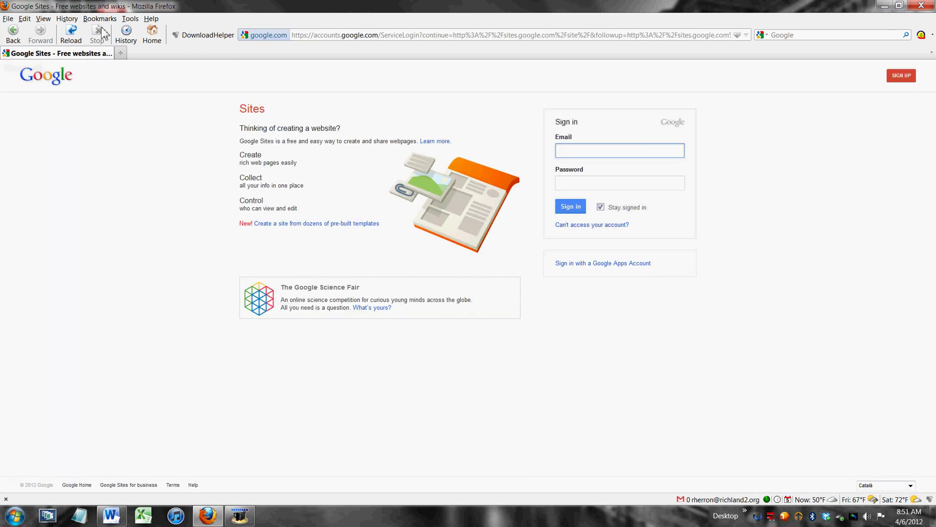
Step: Reopen the How to Make a Google Site bookmark and sign back in with the saved account
left_click(100, 19)
left_click(146, 128)
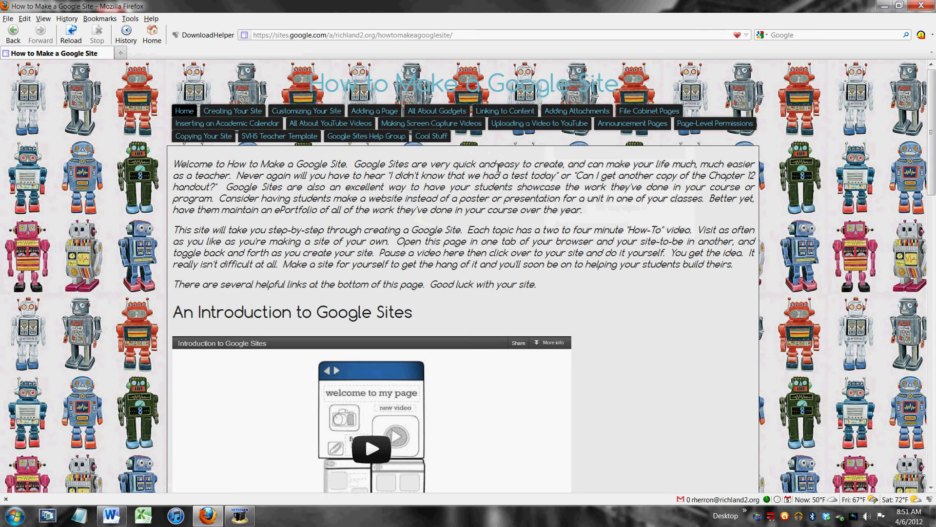
left_click_drag(930, 97, 930, 385)
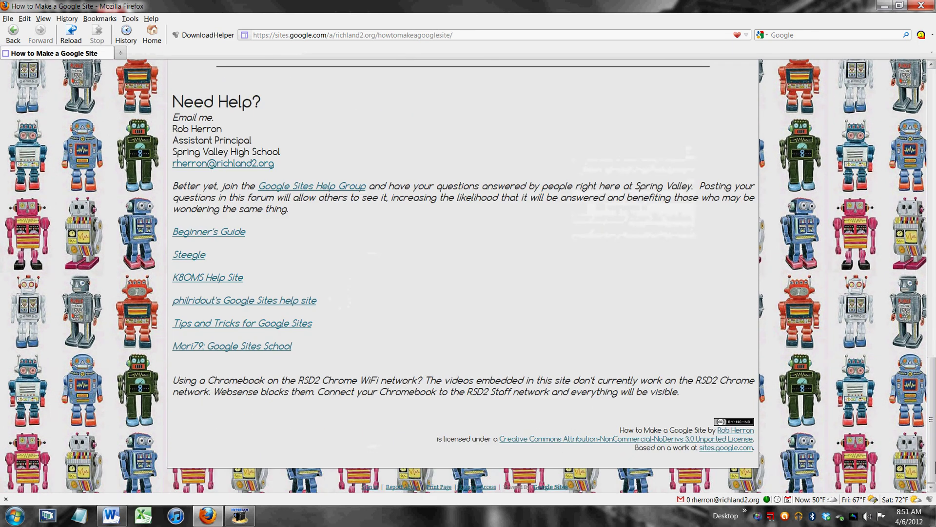
left_click(367, 490)
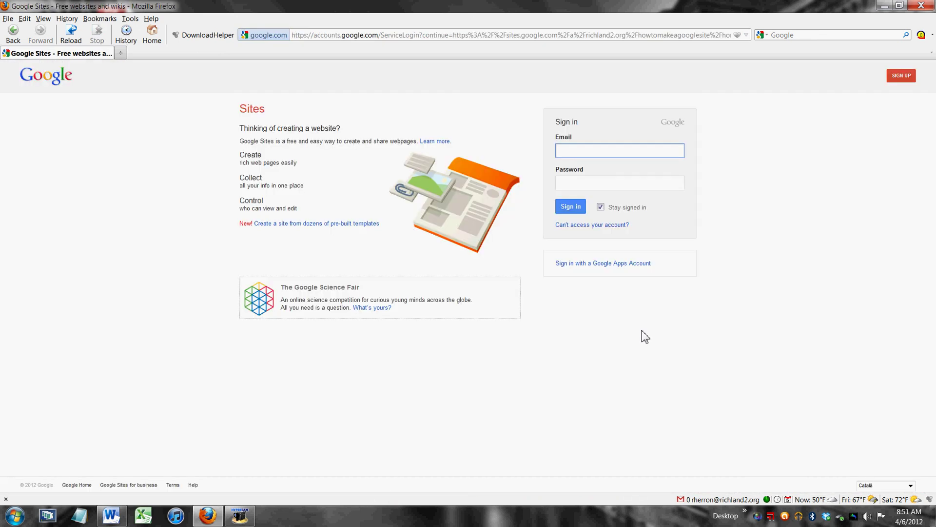
type("r")
left_click(585, 162)
left_click(574, 208)
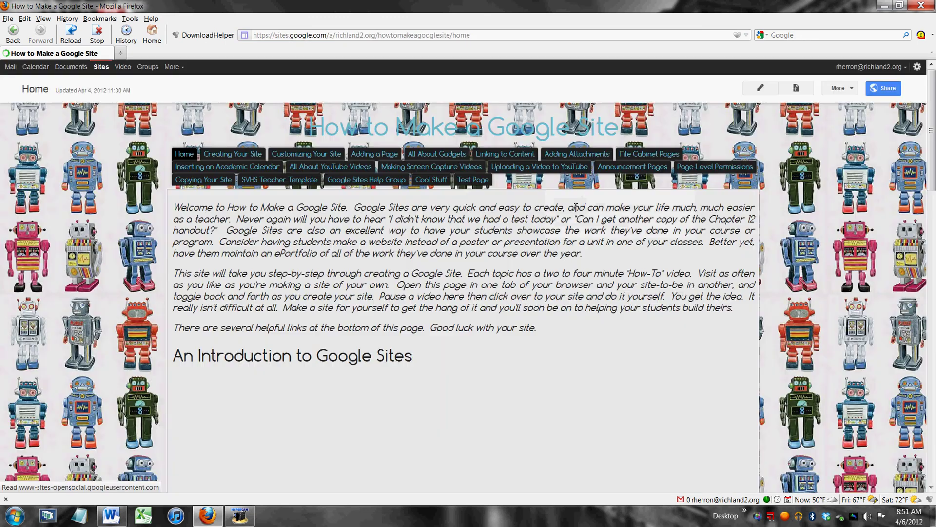
Step: Reopen Manage site > Sharing and Permissions and expand Home to show Test Page
left_click(844, 91)
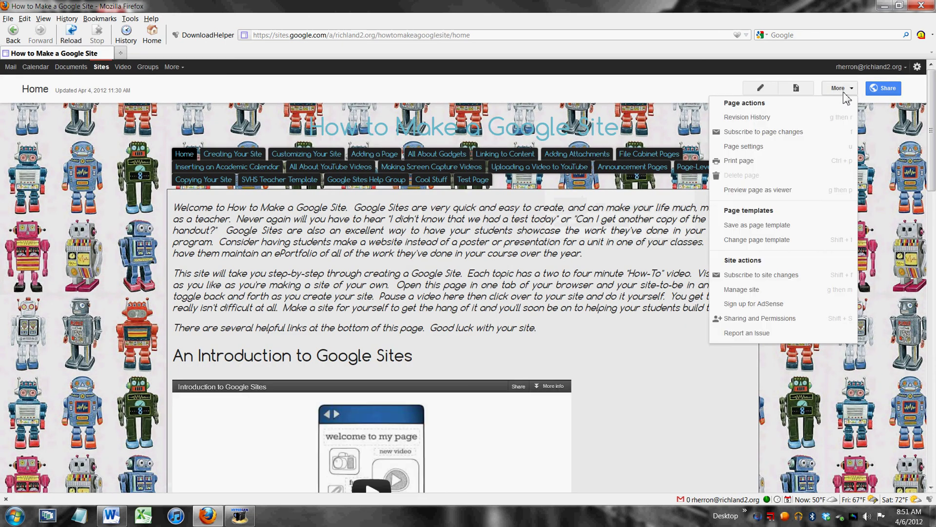
left_click(748, 290)
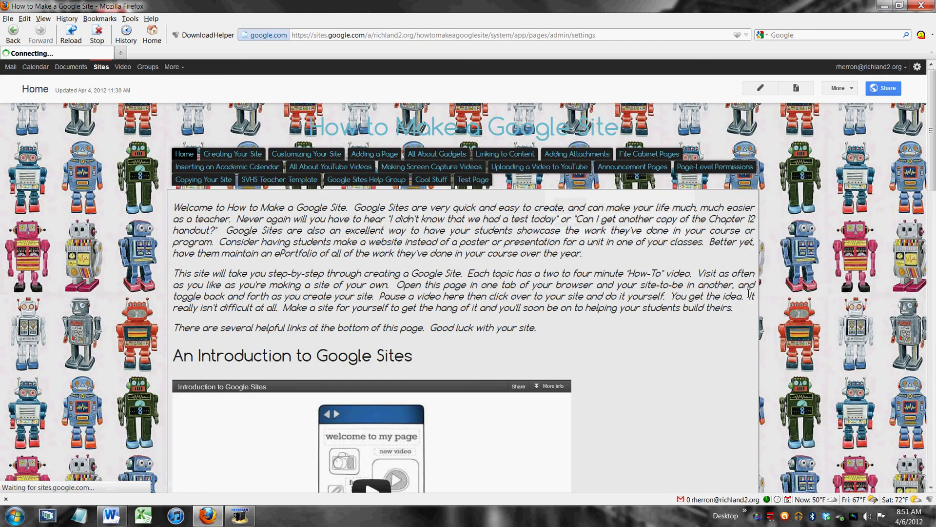
left_click(47, 302)
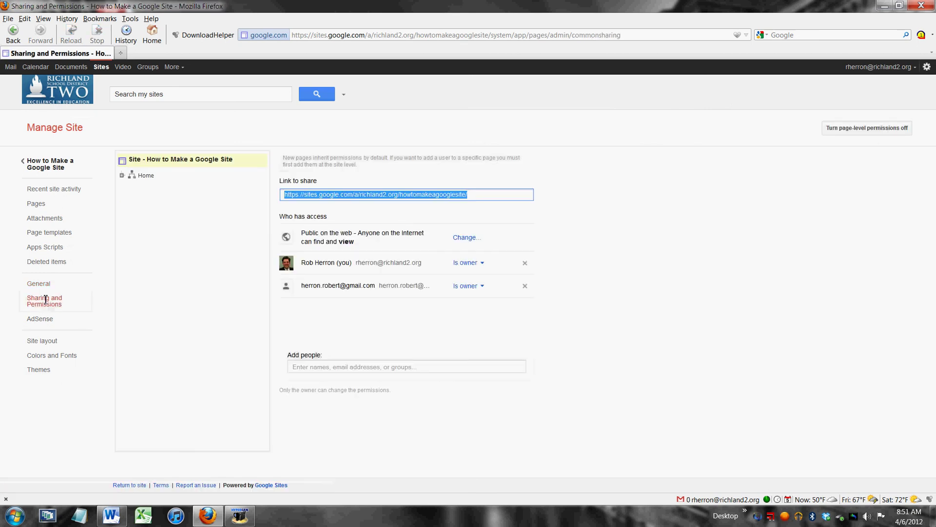
left_click(123, 176)
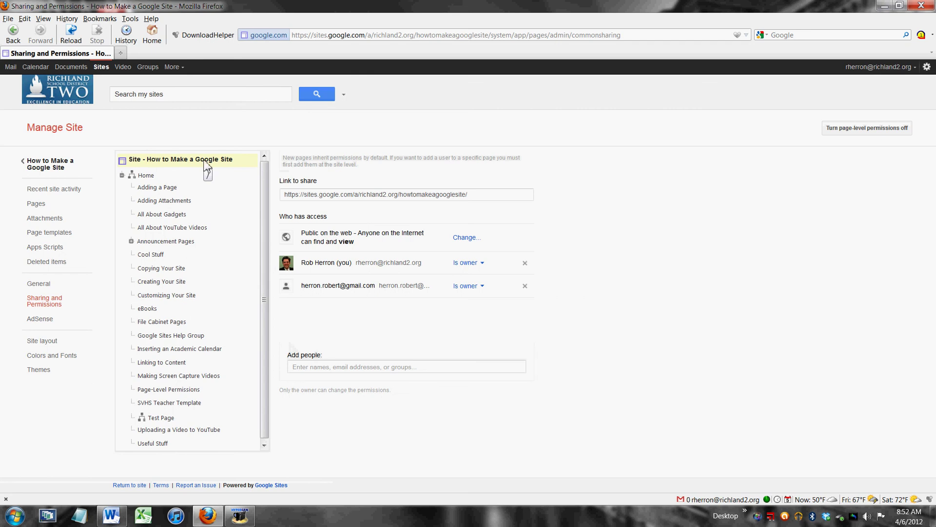
scroll(266, 293, "down", 1)
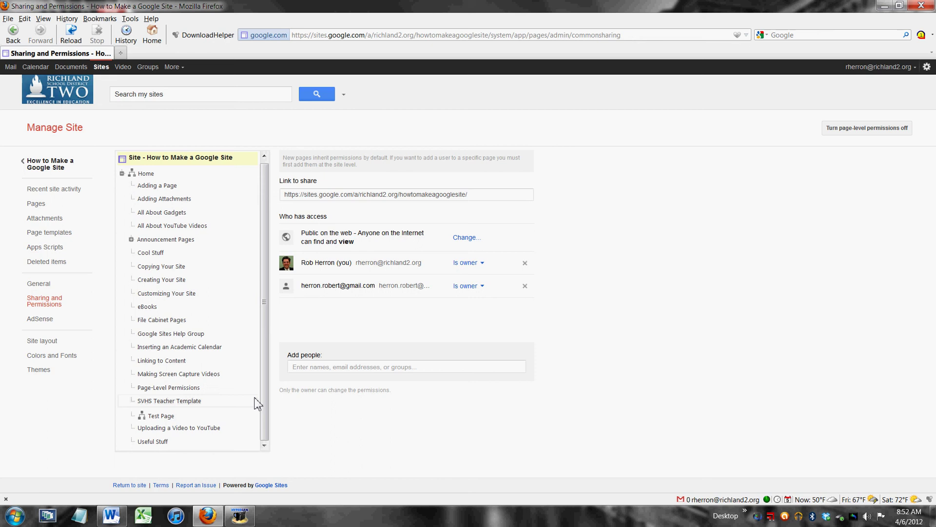
scroll(266, 402, "up", 1)
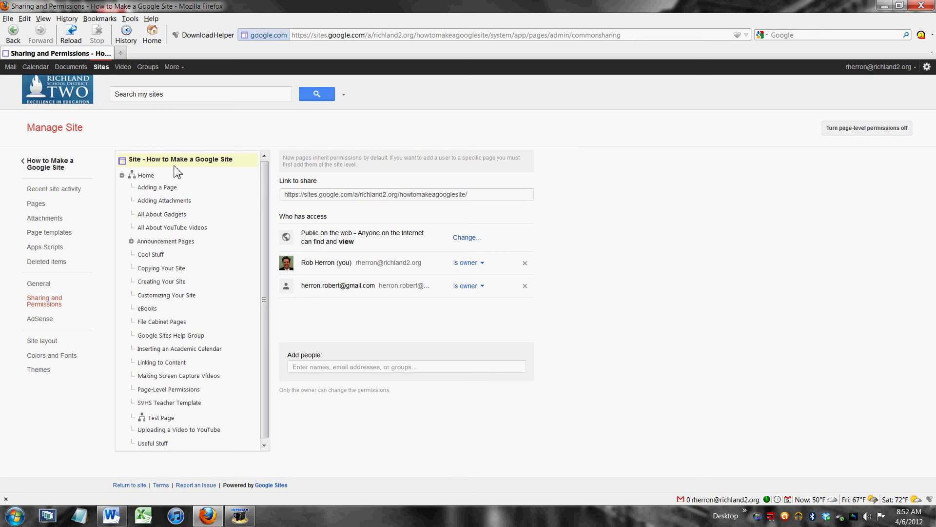
Step: Add the external Gmail contact to site sharing with email notification off, accepting the no-notification notice
left_click(407, 366)
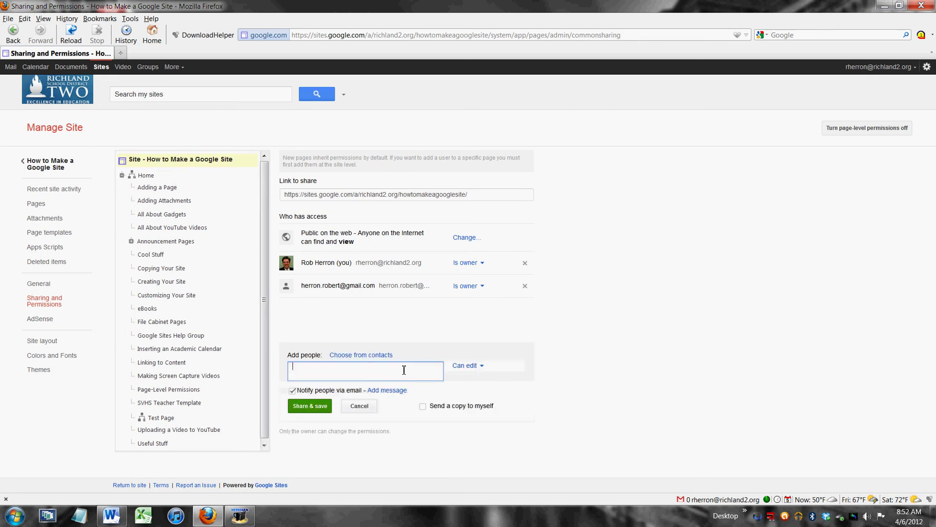
type("beth")
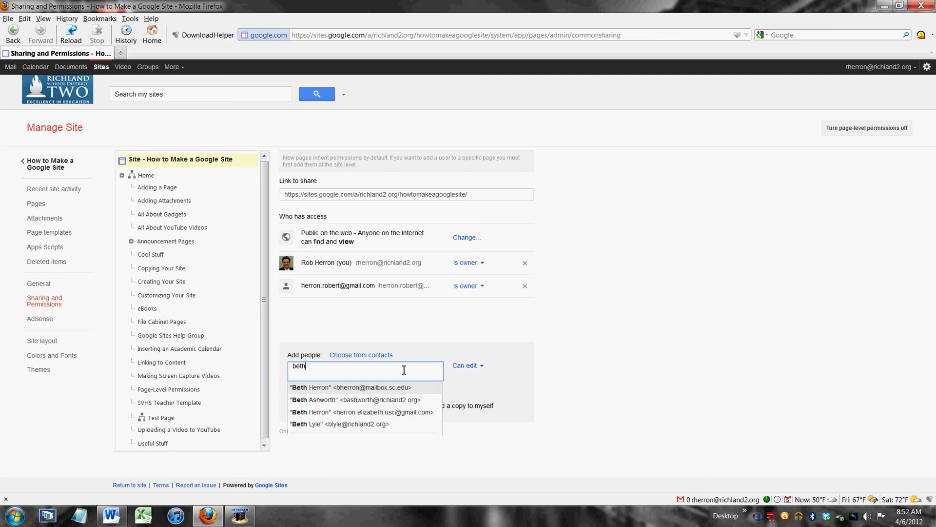
left_click(416, 412)
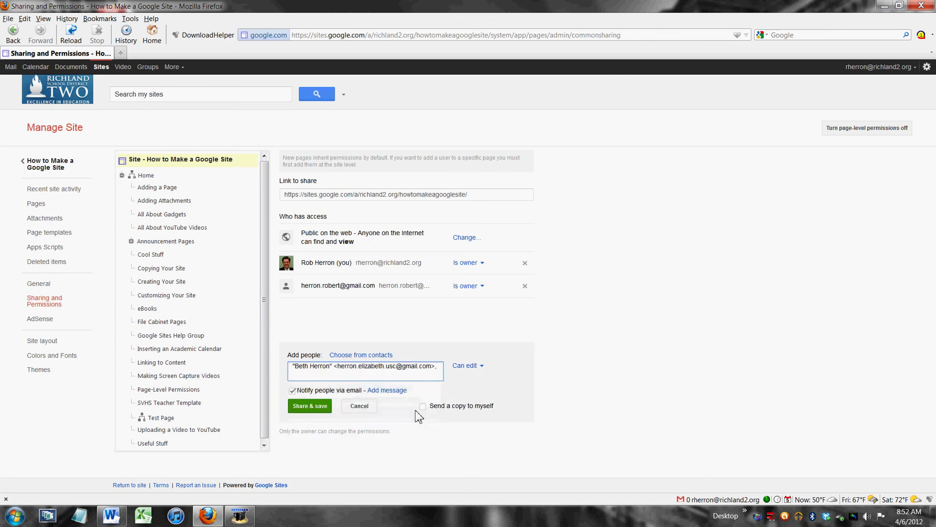
left_click(293, 391)
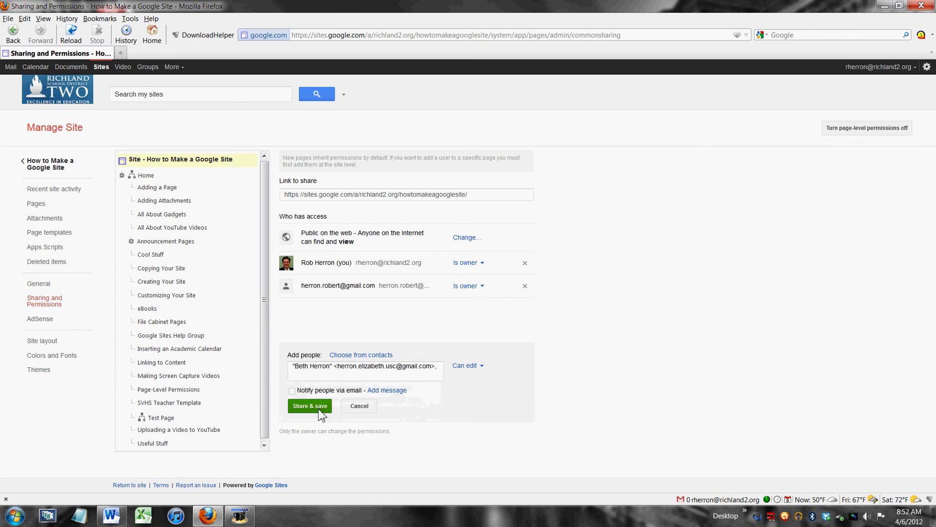
left_click(310, 406)
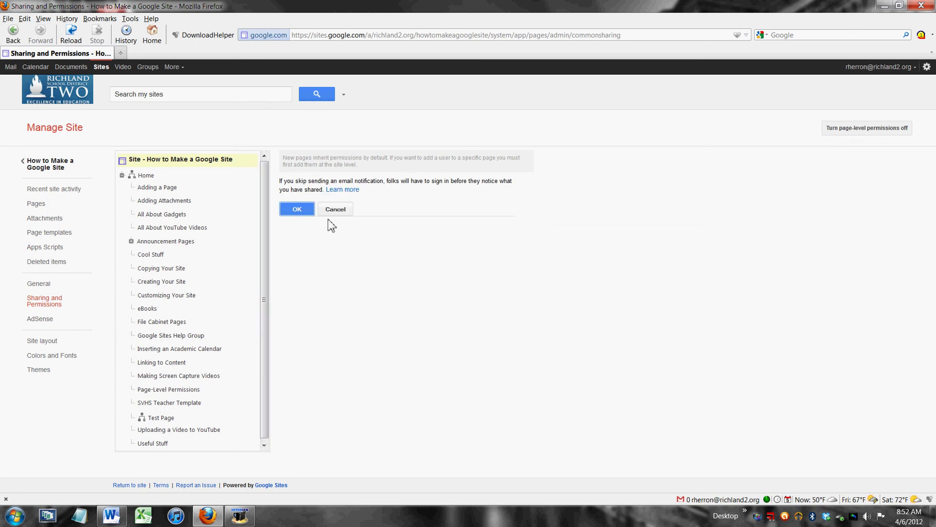
left_click(298, 210)
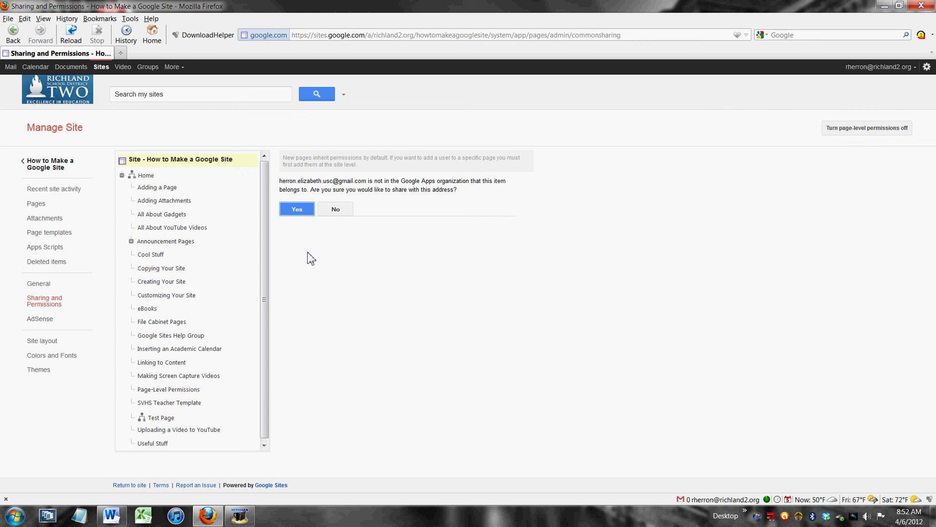
Step: Confirm outside sharing and change the external contact's site access from Can edit to Can view
left_click(303, 209)
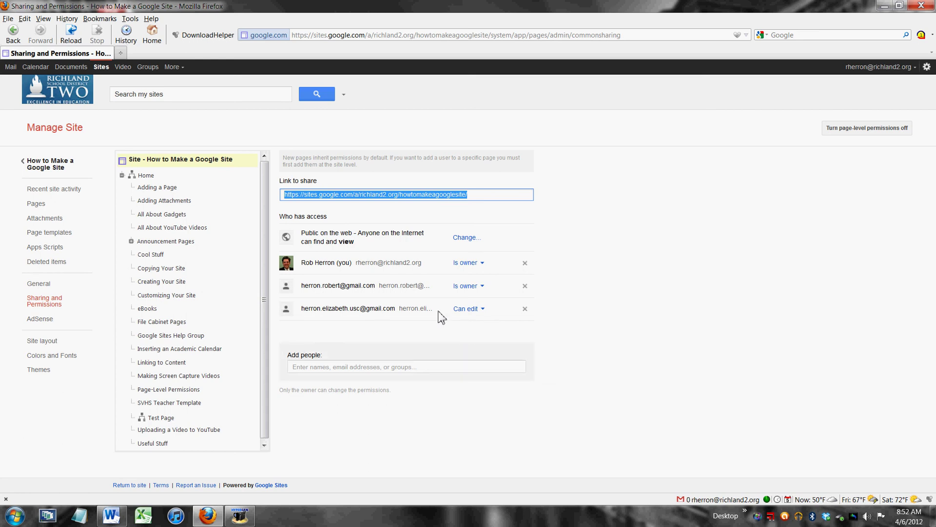
left_click(482, 310)
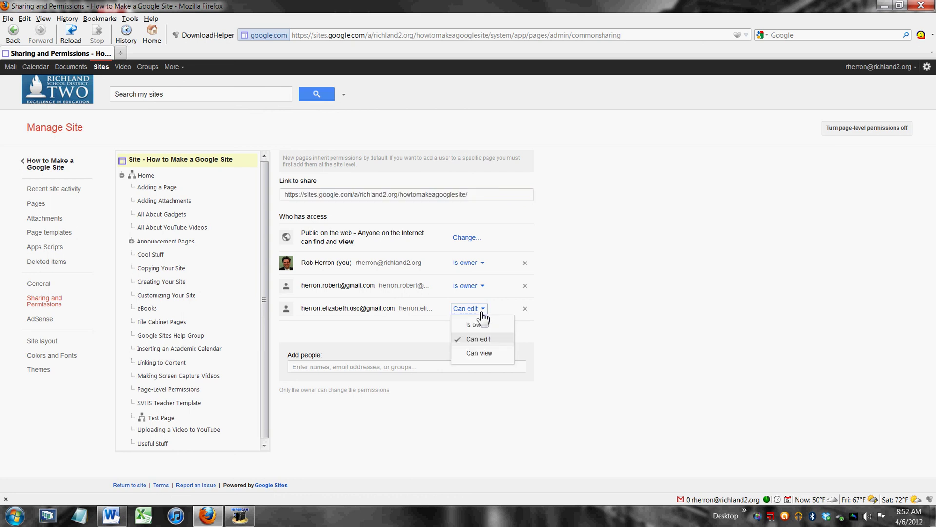
left_click(480, 354)
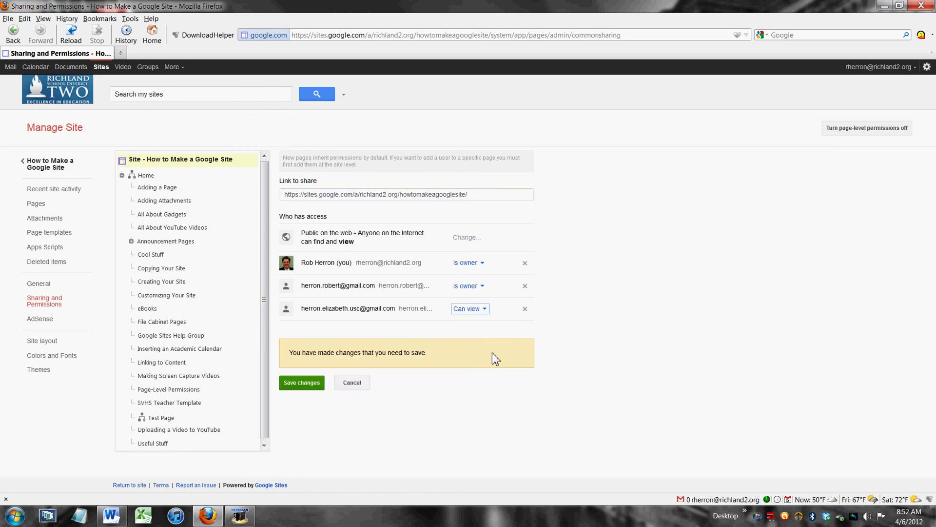
left_click(300, 378)
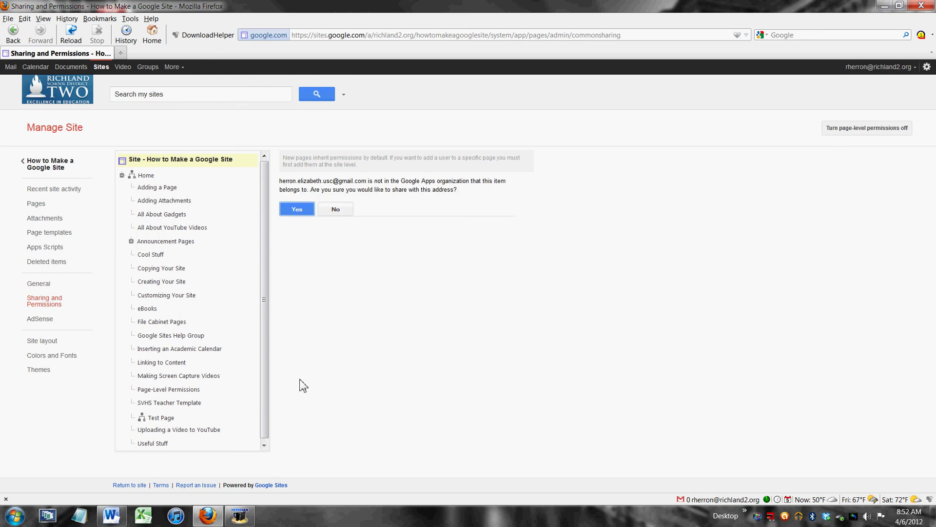
left_click(297, 209)
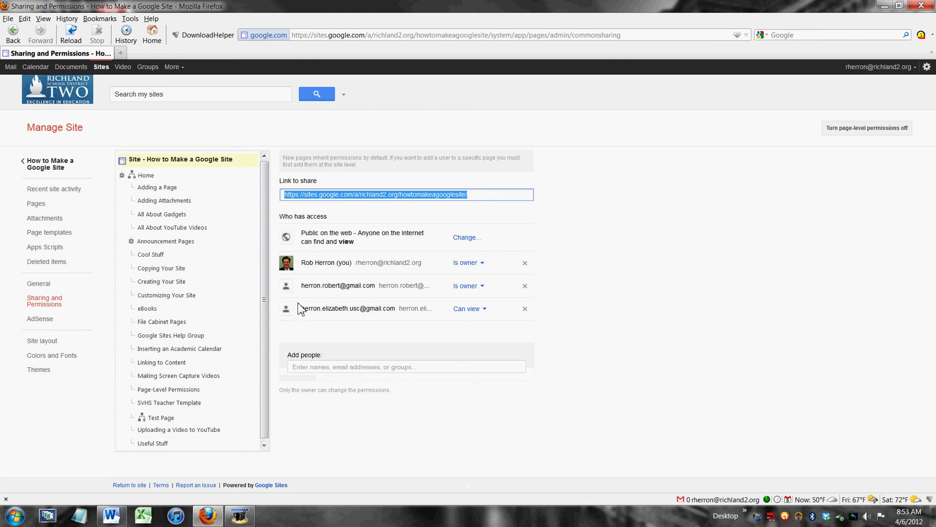
Step: Give the external contact Can edit on Test Page, then bring up Announcement Pages' permissions
left_click_drag(263, 250, 262, 307)
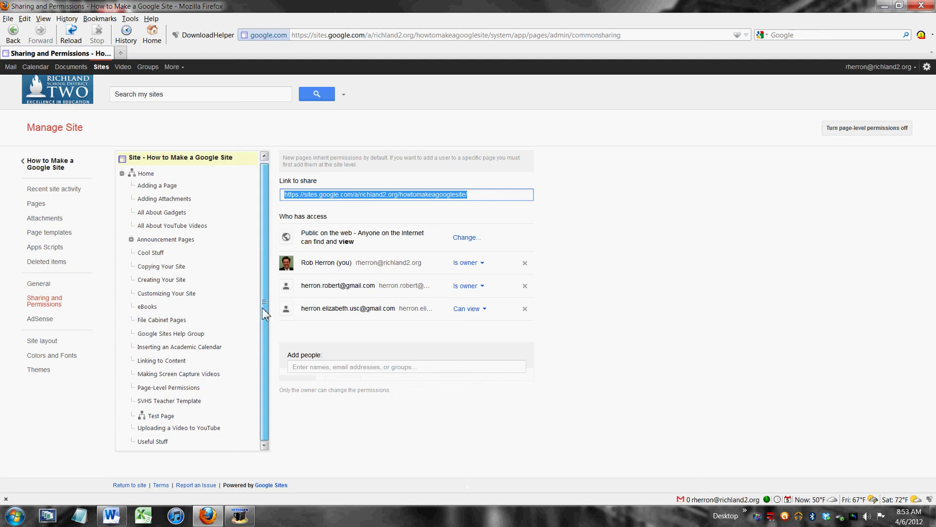
left_click(161, 418)
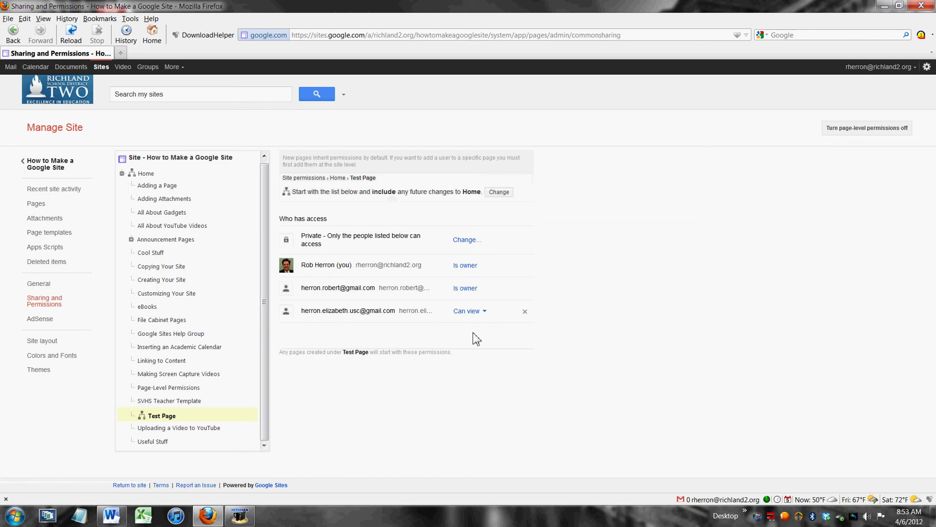
left_click(472, 311)
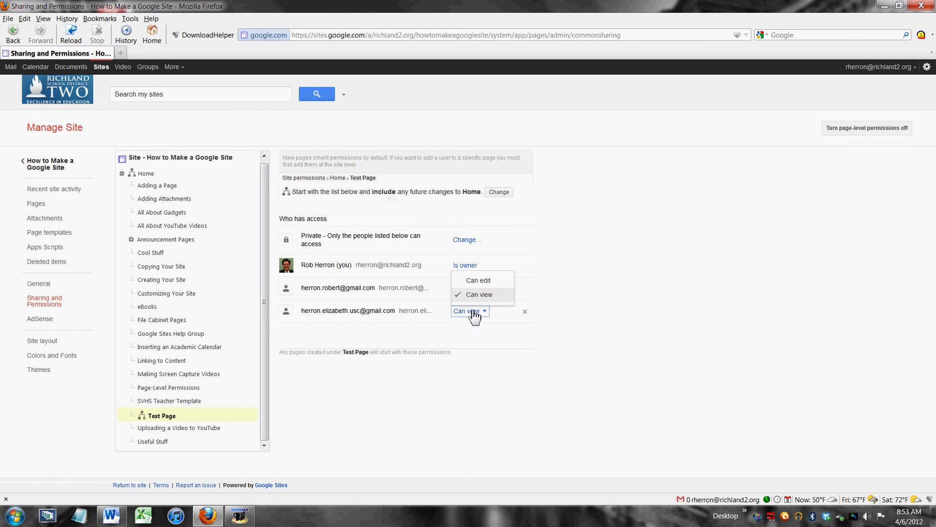
left_click(478, 280)
left_click(295, 386)
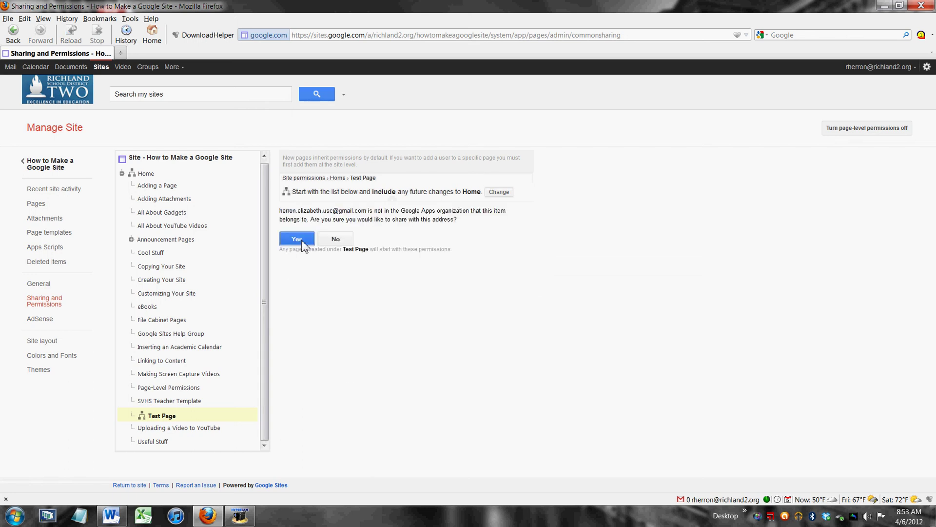
left_click(299, 239)
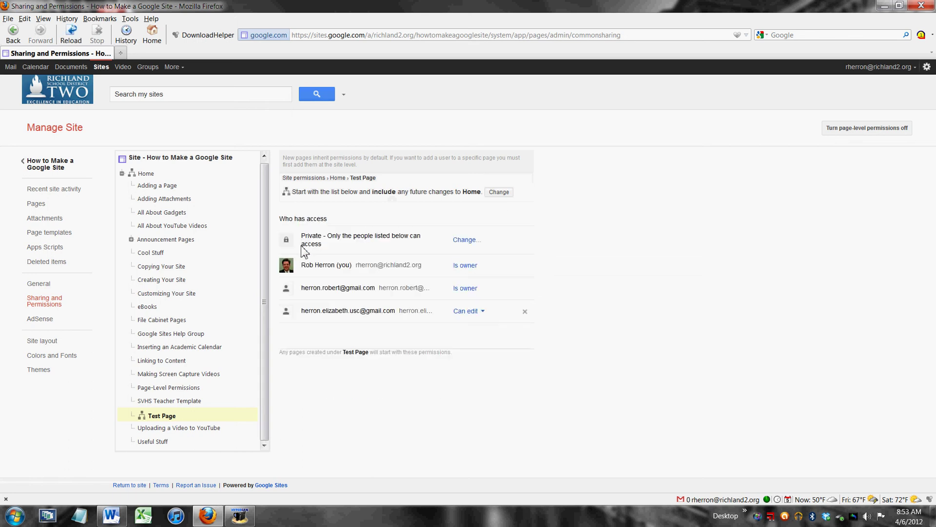
left_click(194, 240)
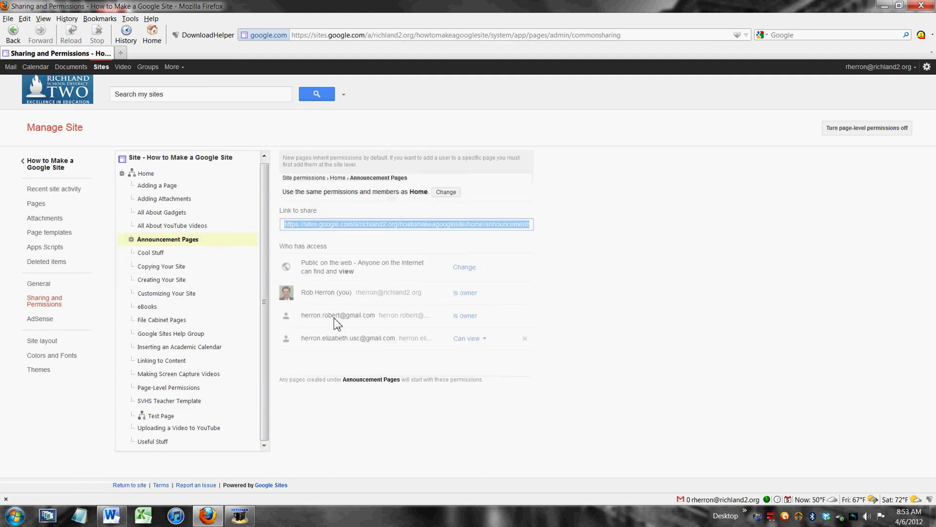
Step: Review permissions of Inserting an Academic Calendar, Adding Attachments and Test Page, then the site root
left_click(161, 347)
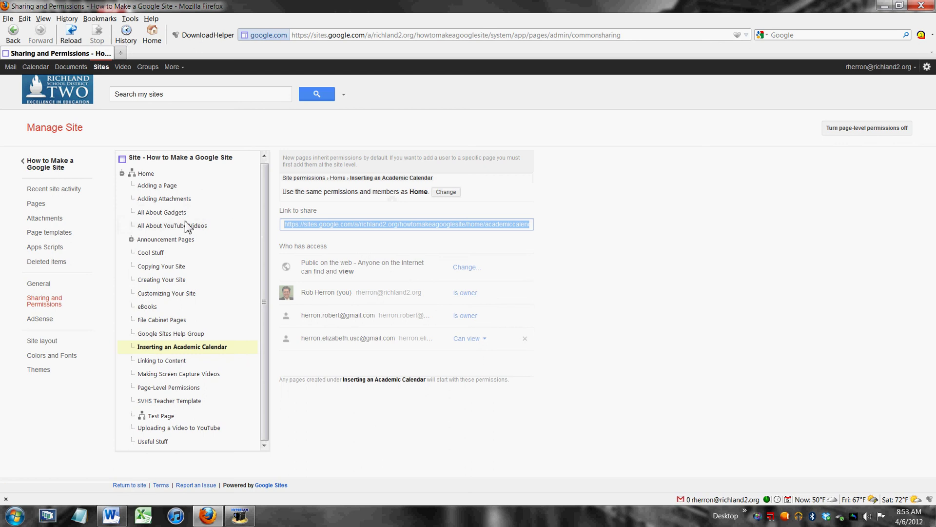
left_click(167, 199)
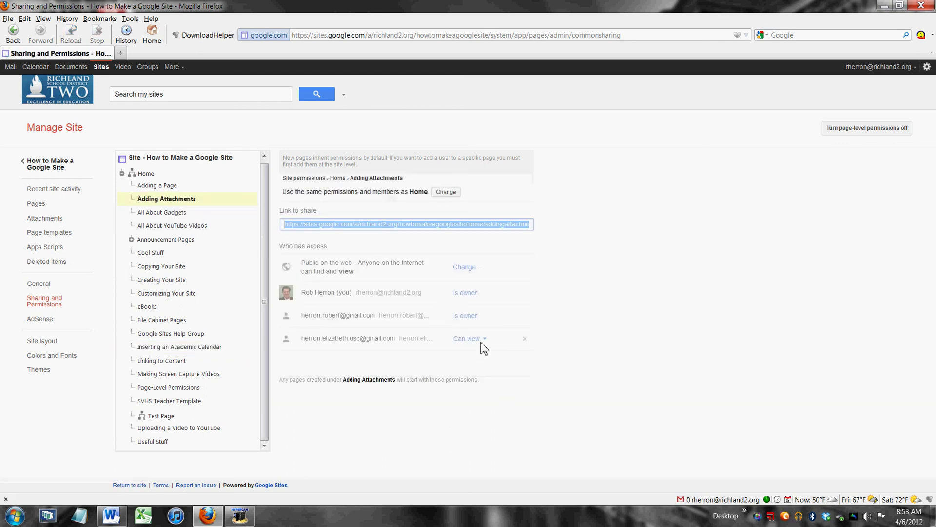
left_click(156, 417)
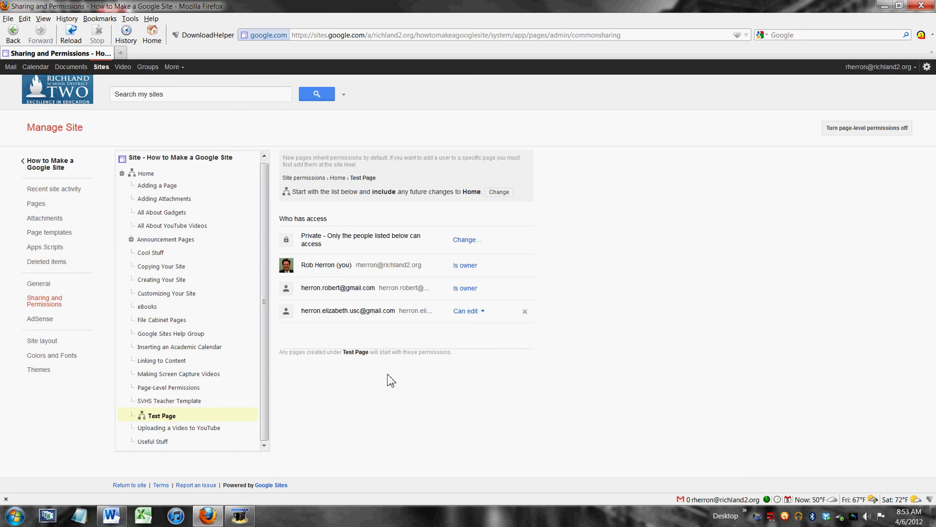
left_click(156, 159)
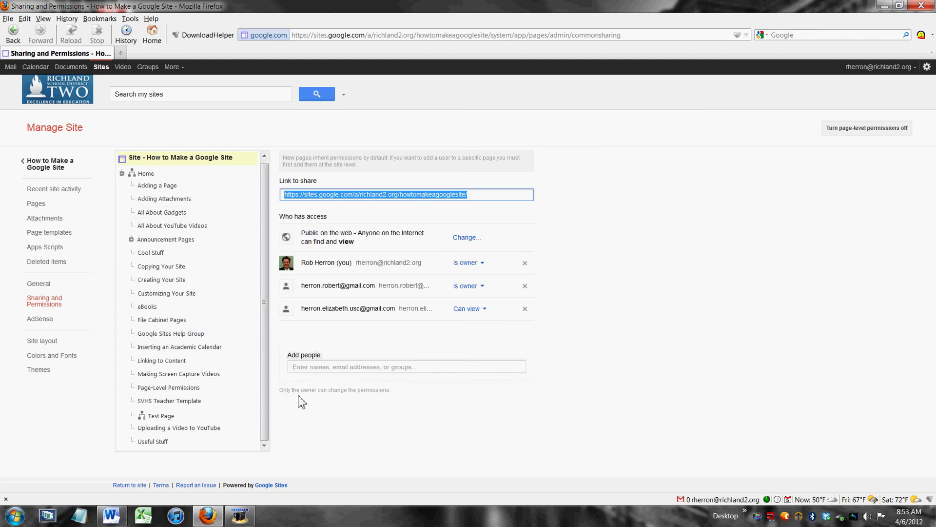